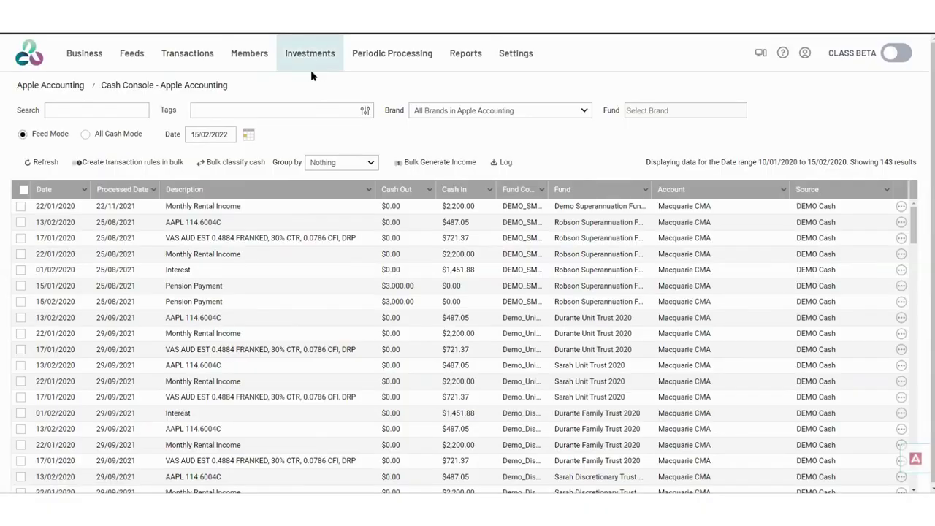
- Switch the Cash Console to All Cash Mode for 10/01/2019 to 15/02/2022
click(188, 61)
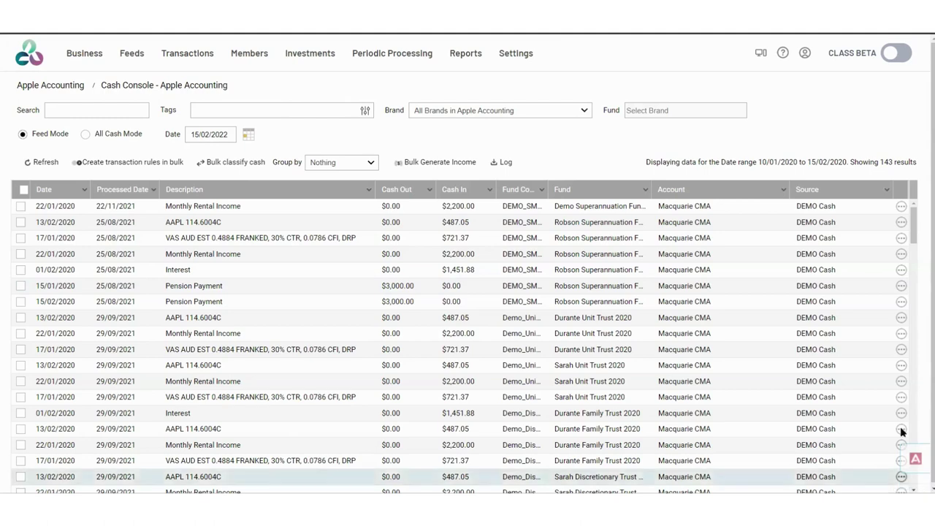
click(901, 398)
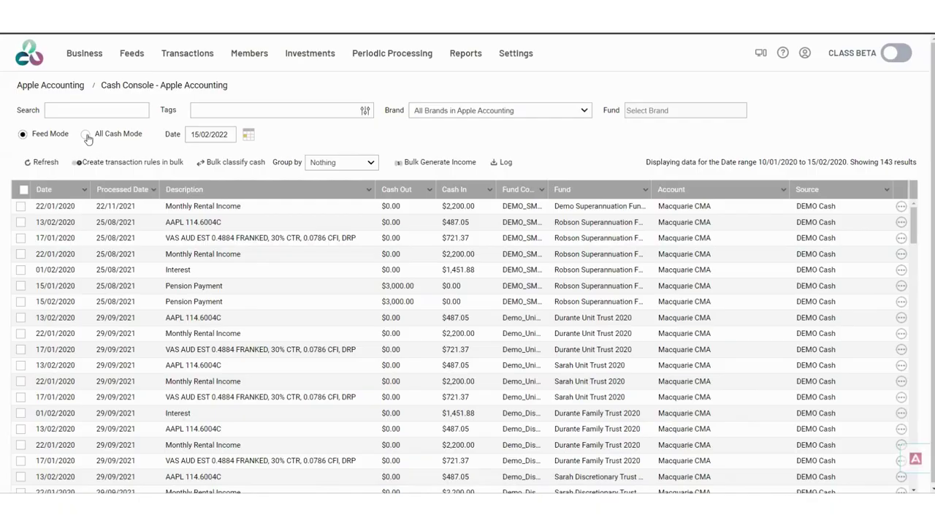
click(87, 139)
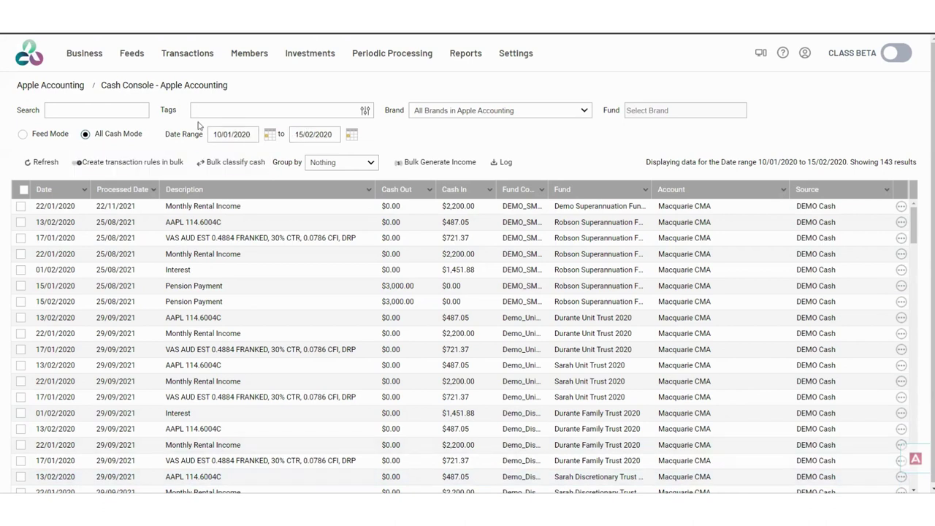
- Search for 'fee' and refresh to list 39 matching $2,500 cash-out transactions
click(101, 113)
text(fee)
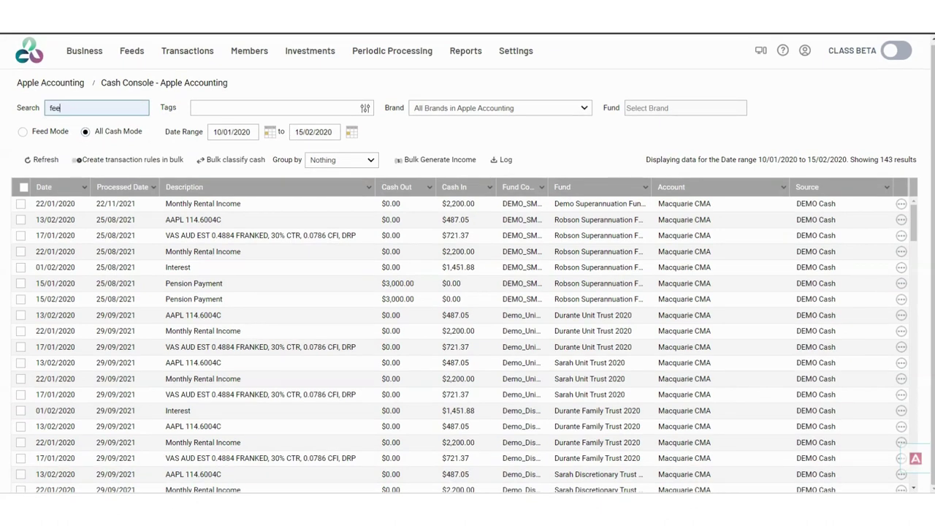
click(48, 160)
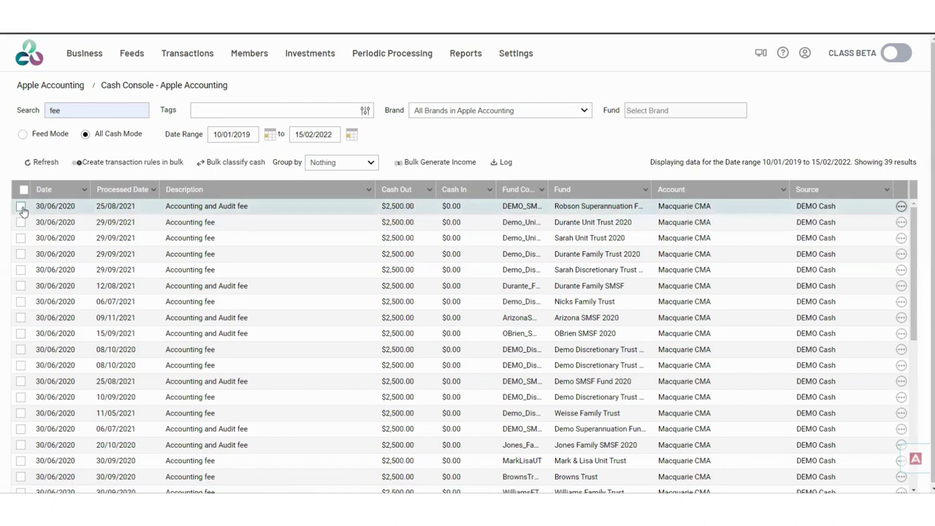
- Sort by description and tick the 21 Accounting fee items down to 19/02/2021
click(208, 189)
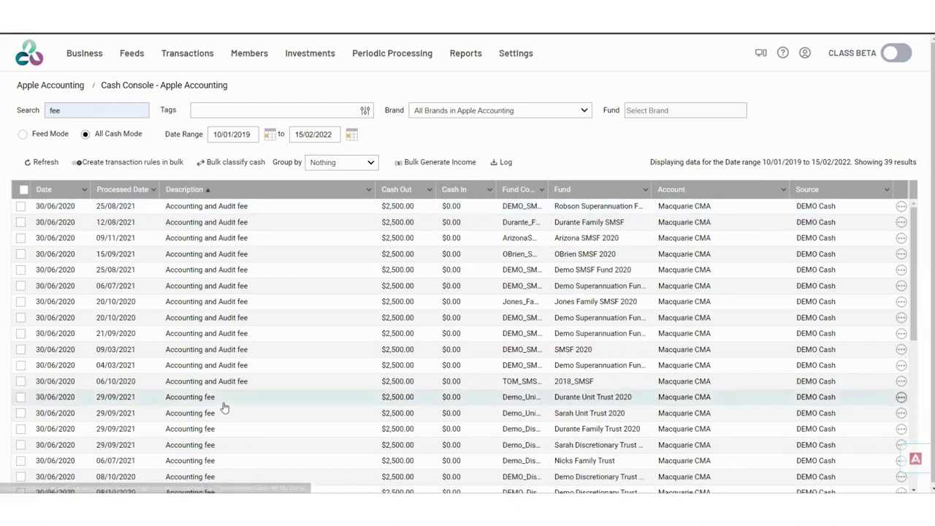
scroll(224, 404, down, 5)
click(20, 250)
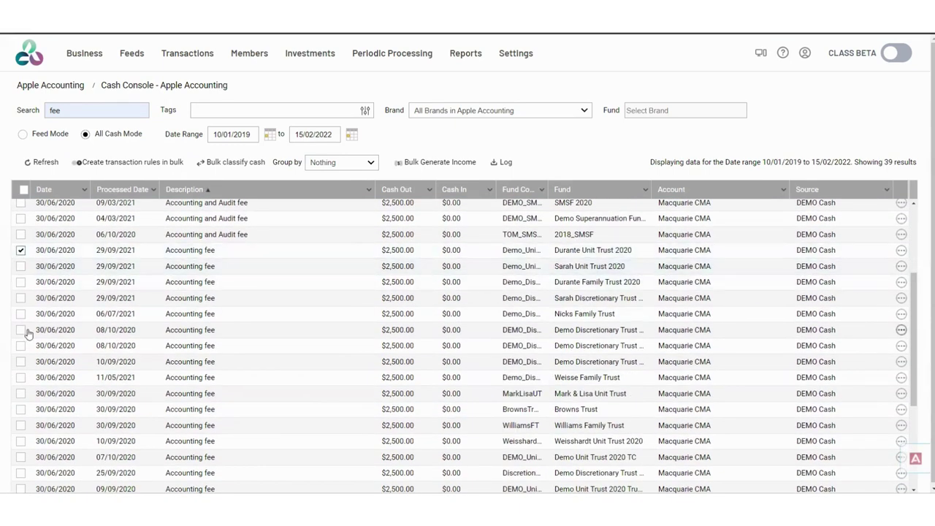
scroll(30, 365, down, 3)
shift+click(20, 471)
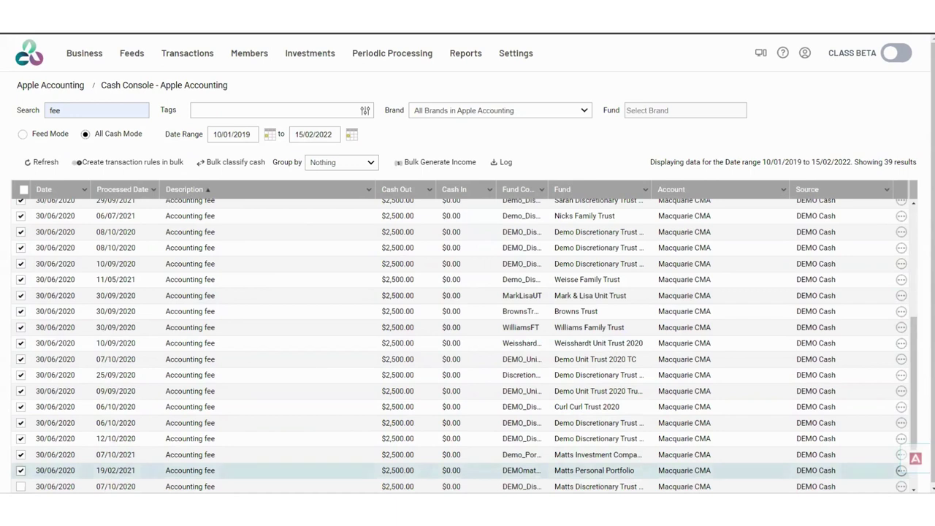
- Set up bulk transaction rules classifying them as Fund General Expense with expense type Accounting Fee
click(143, 168)
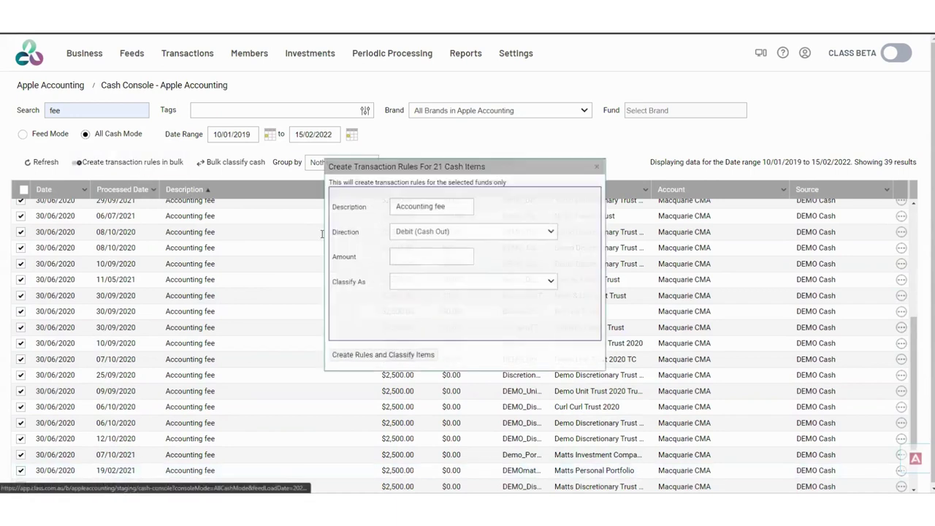
click(446, 285)
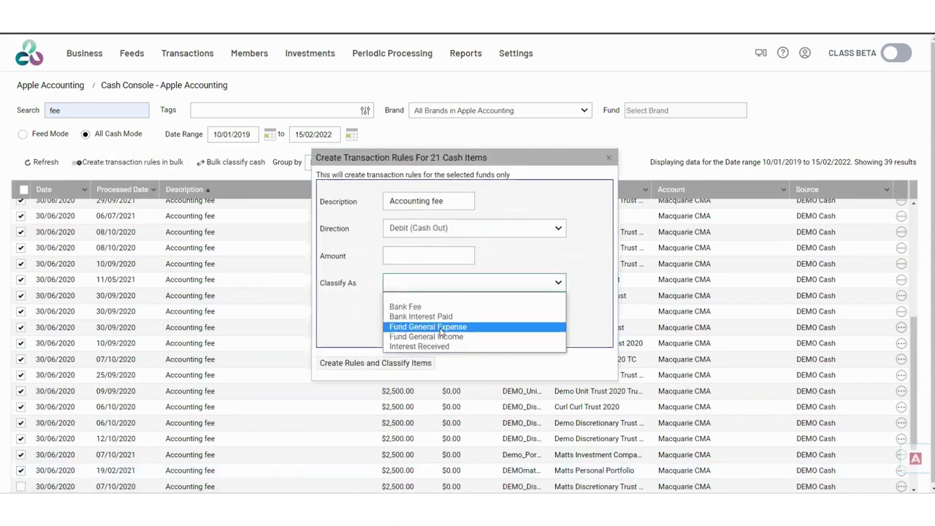
click(427, 327)
click(426, 311)
scroll(446, 226, up, 5)
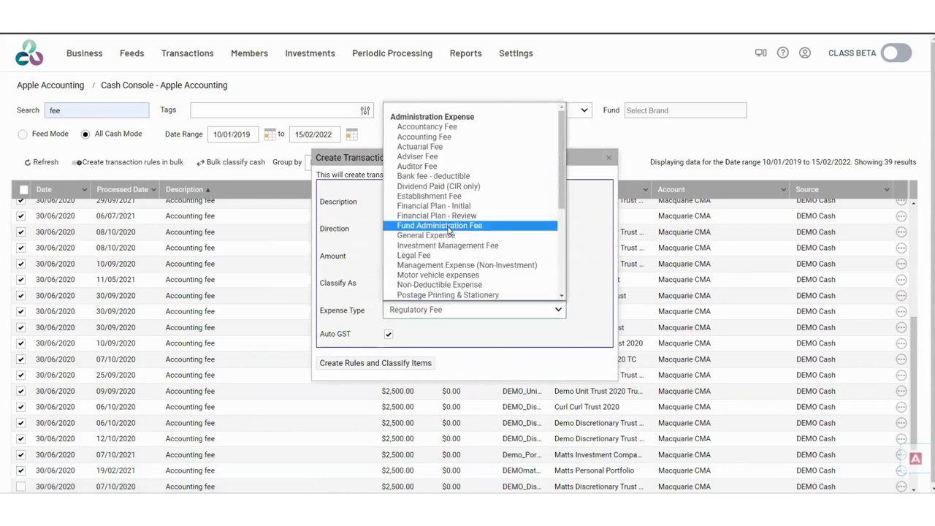
click(436, 139)
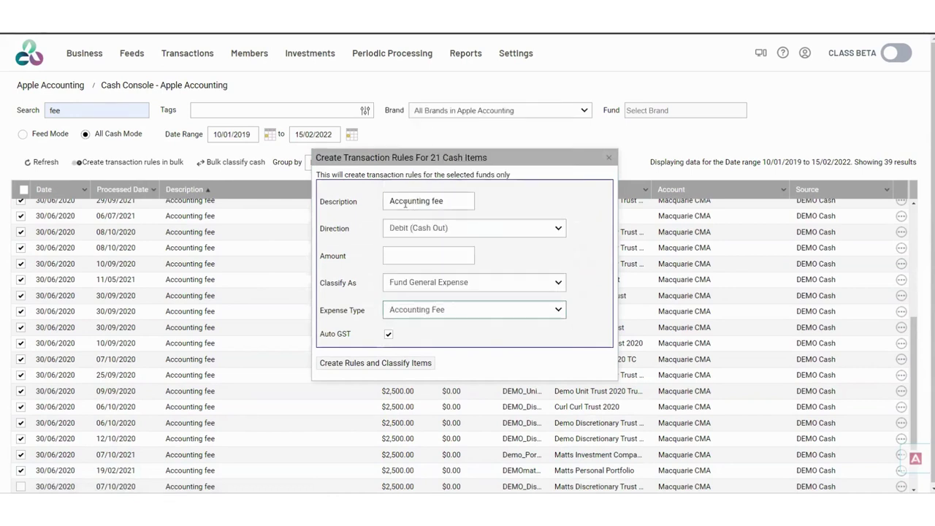
click(385, 363)
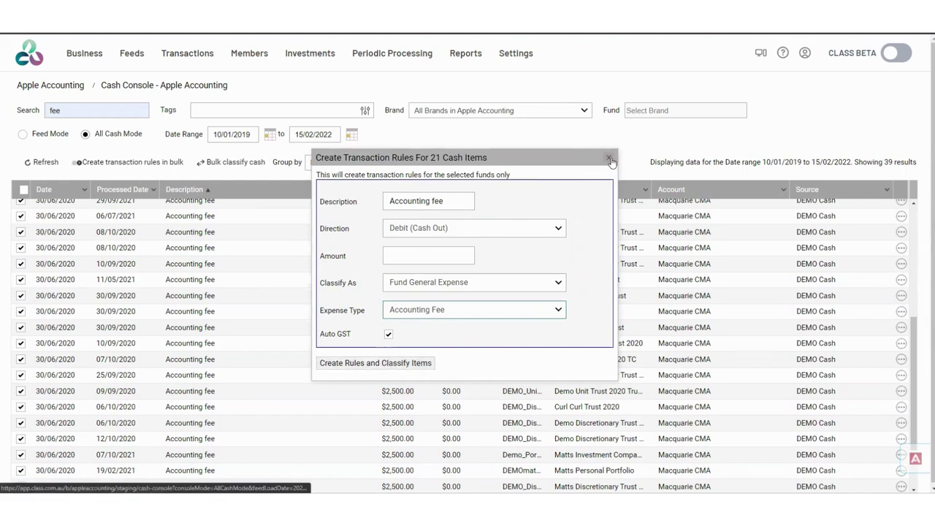
click(610, 159)
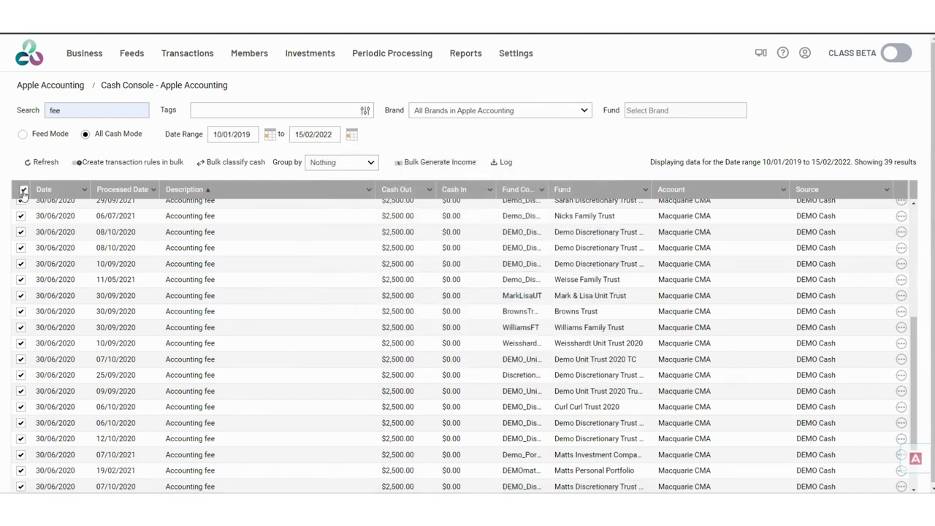
- Untick the fee items, search 'asic' for 3 payments, and tick the 03/10/2020 and 03/10/2019 ones
click(23, 190)
click(82, 113)
double_click(83, 113)
text(asic)
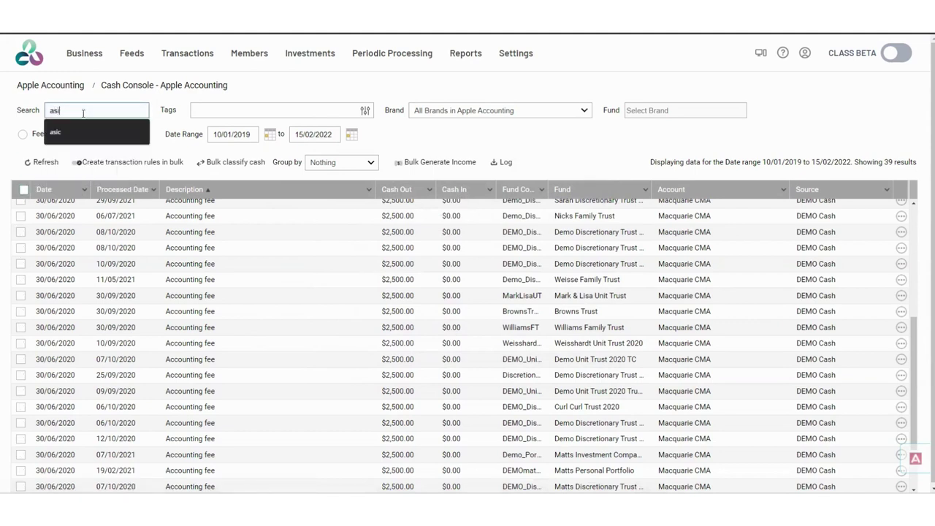
click(48, 162)
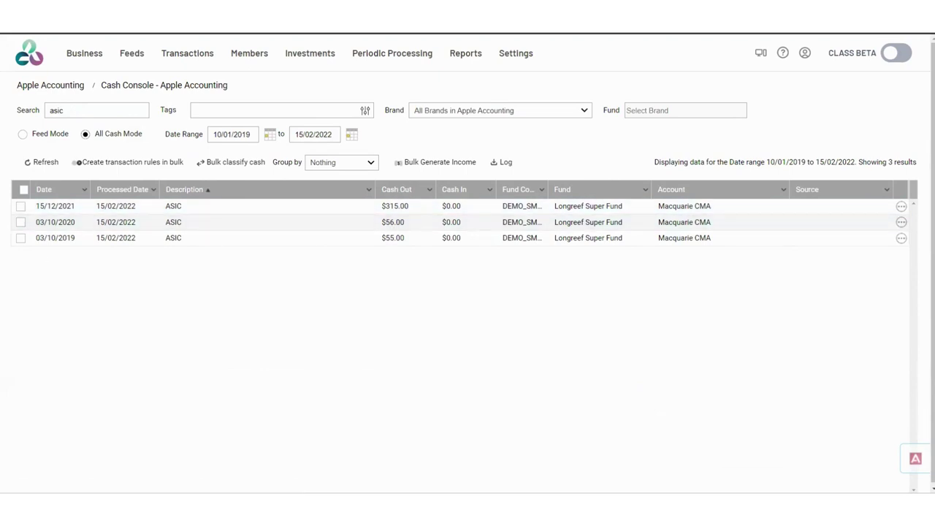
click(20, 222)
click(20, 237)
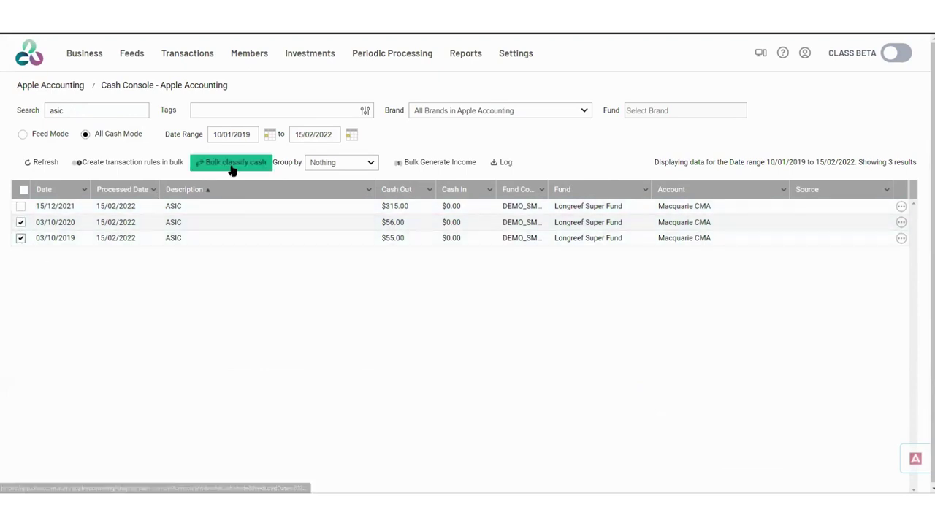
click(232, 168)
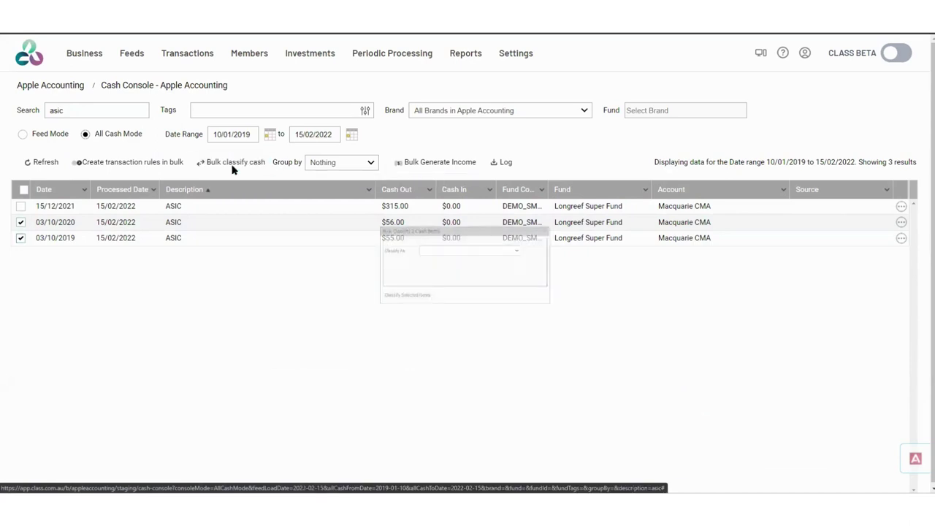
click(428, 239)
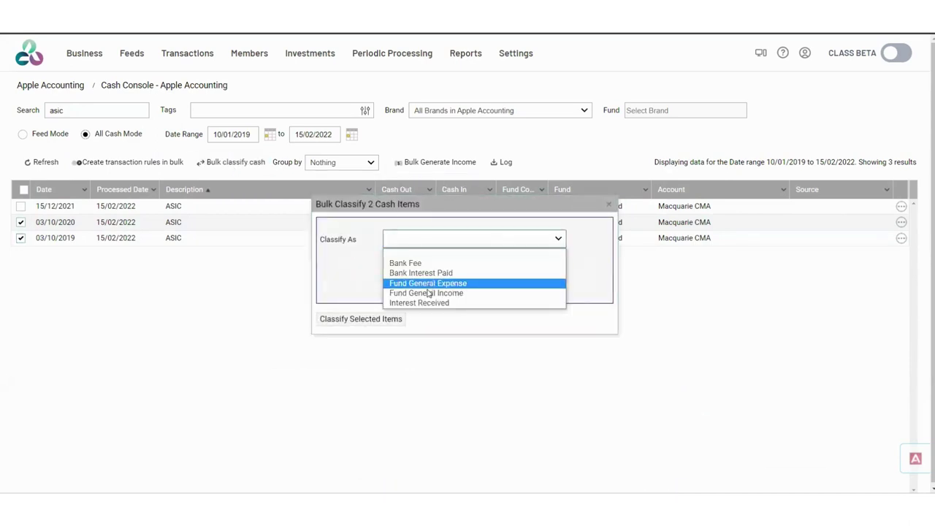
click(432, 283)
click(413, 268)
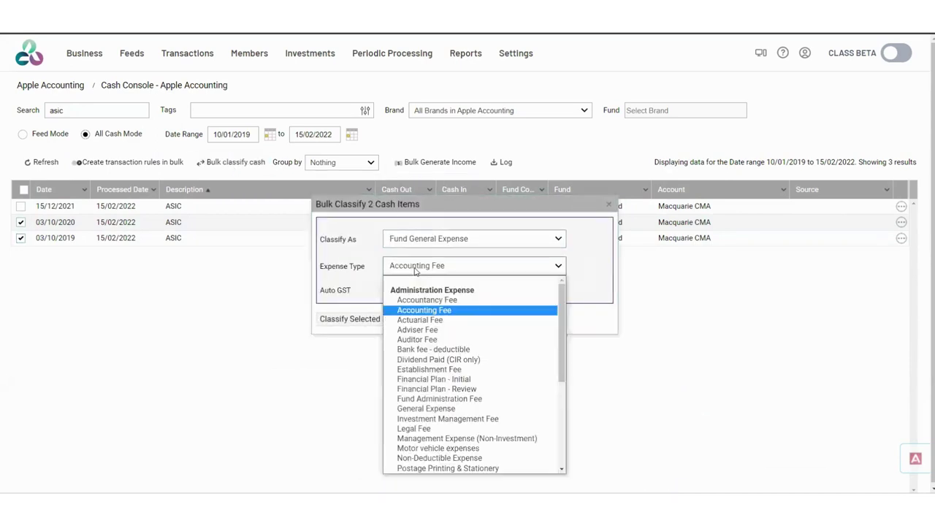
scroll(438, 401, down, 5)
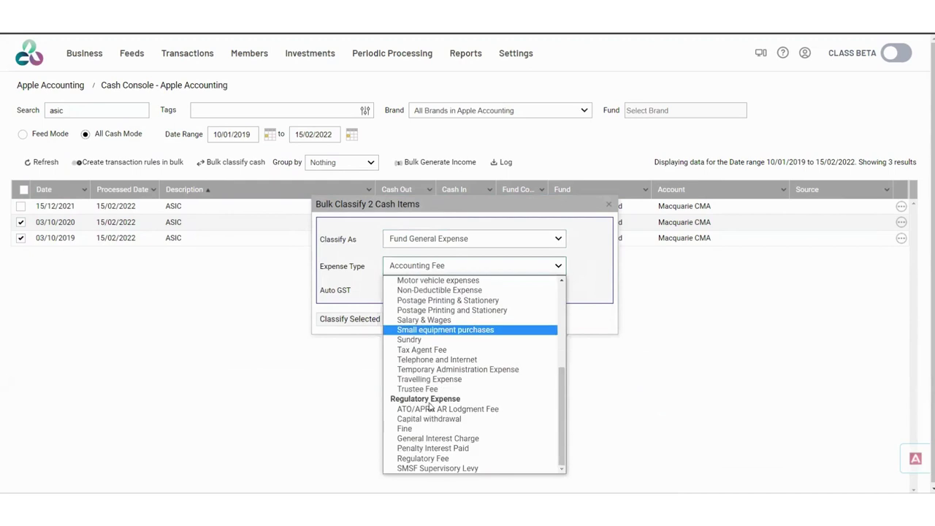
click(427, 457)
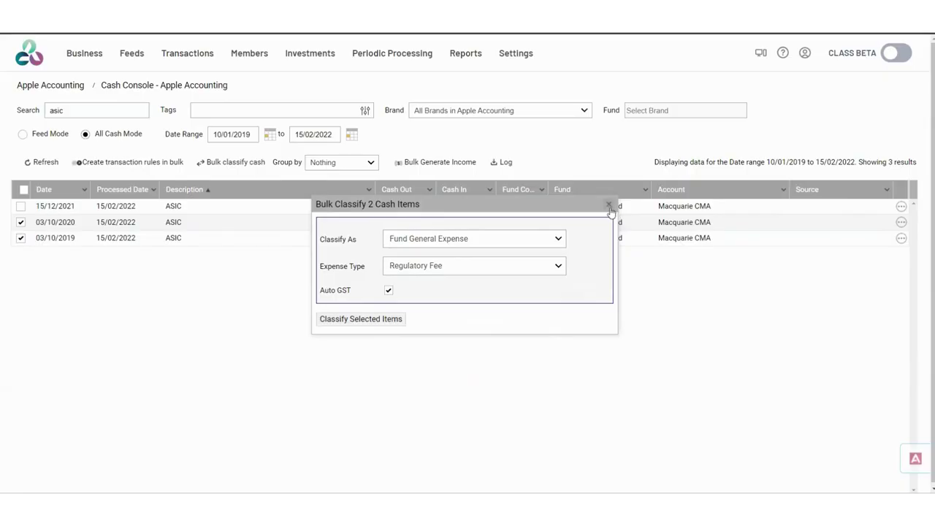
click(609, 206)
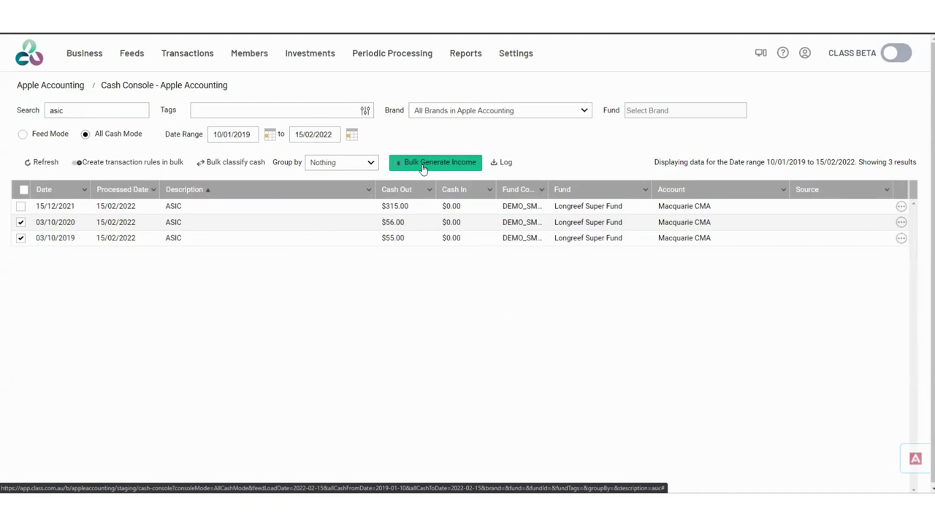
click(422, 167)
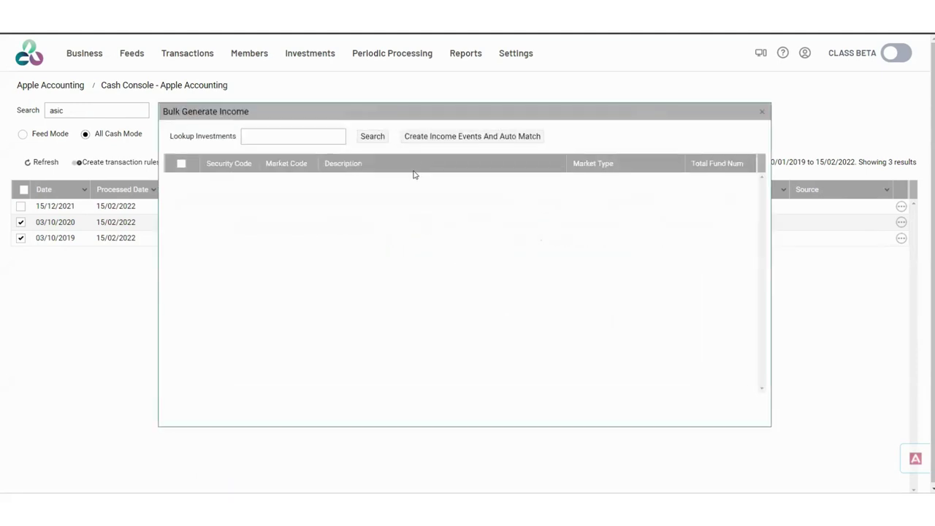
click(308, 140)
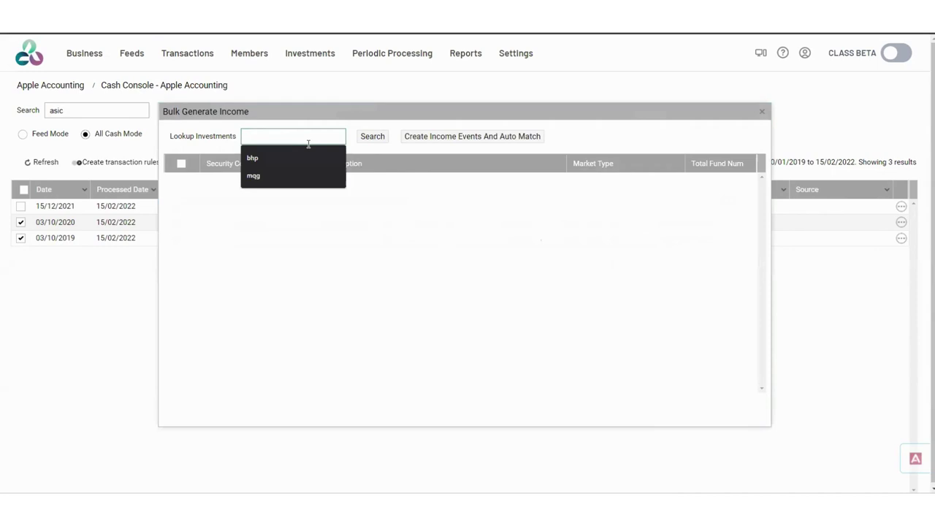
text(bhp)
key(Return)
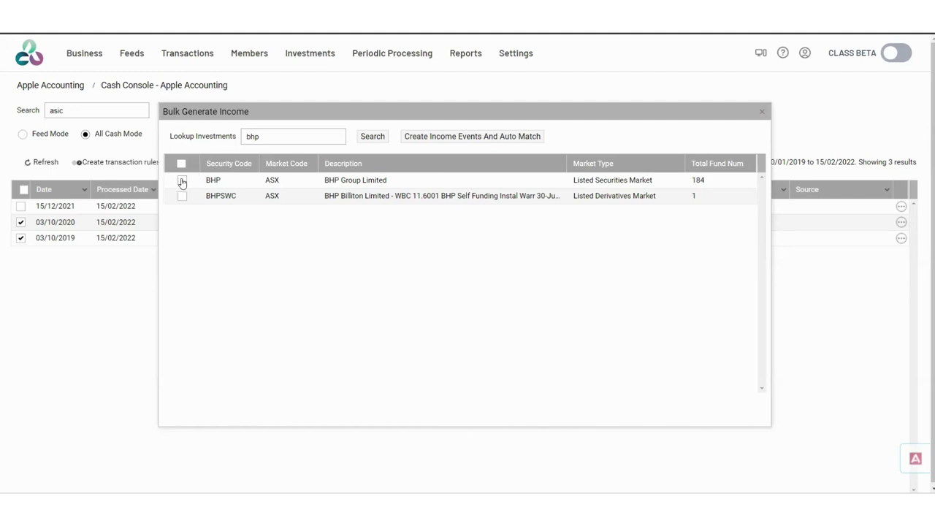
click(181, 180)
click(760, 112)
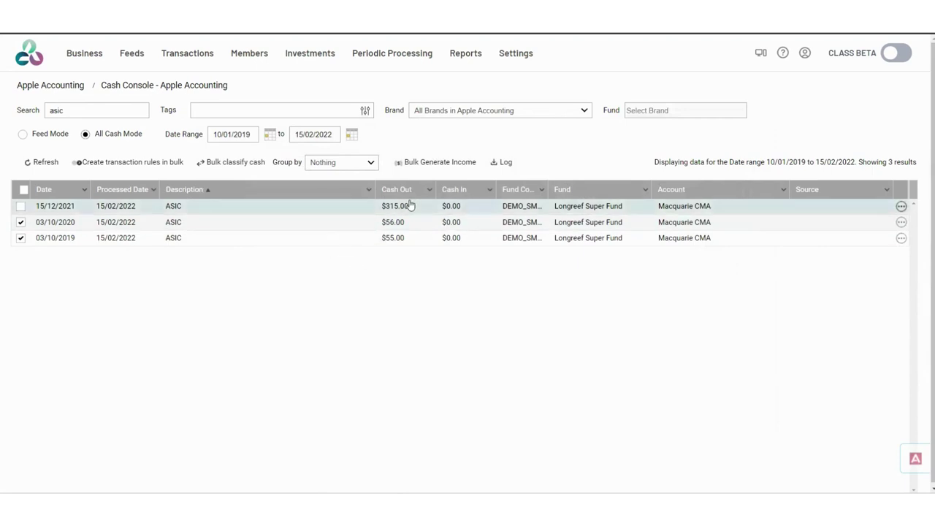
- Download the bulk generate income log as a CSV file
click(500, 167)
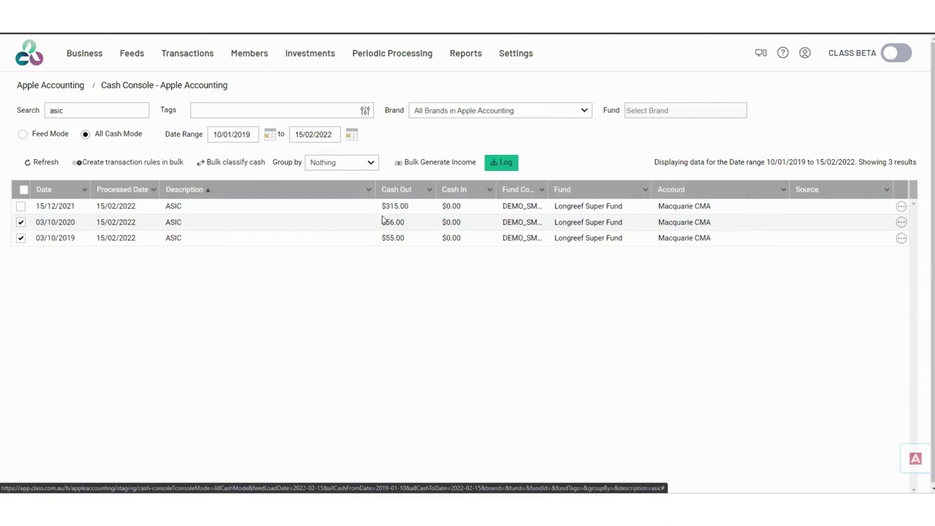